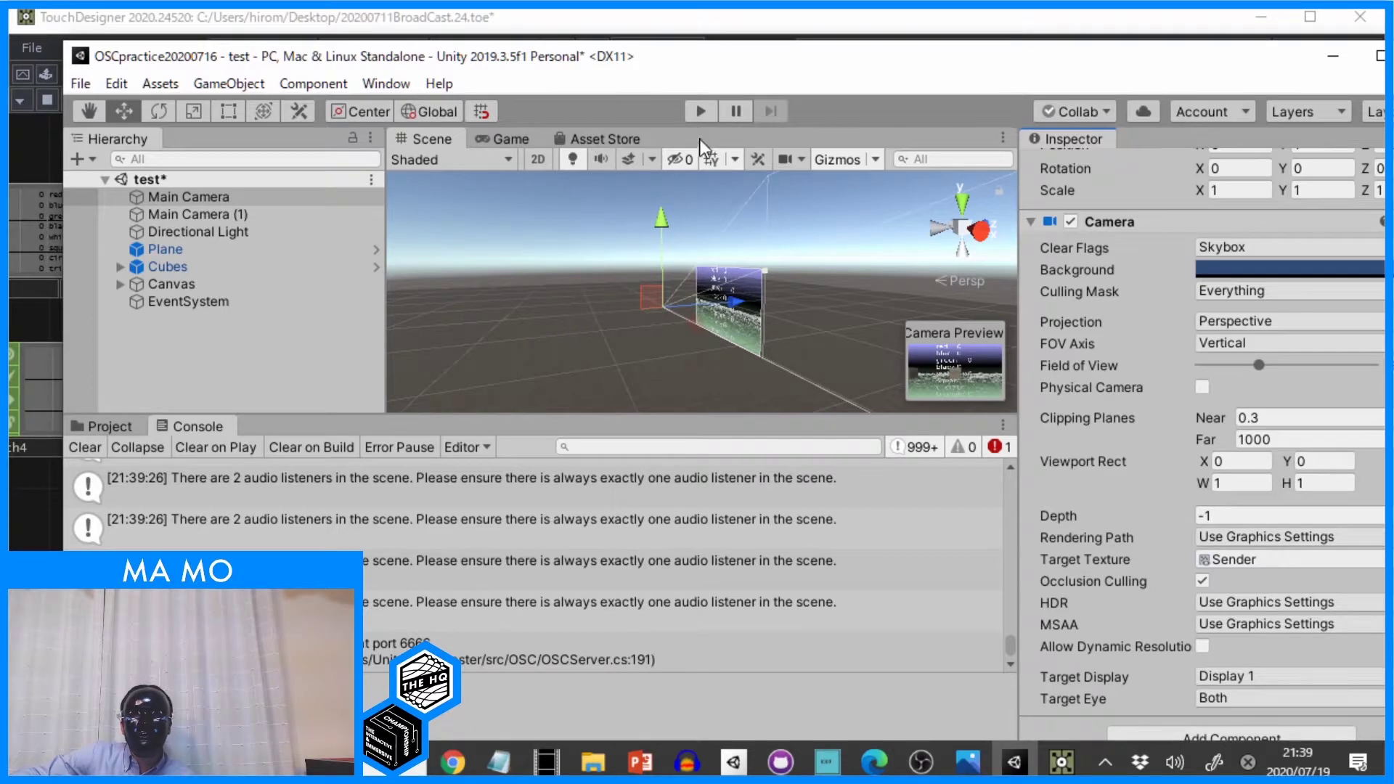
# Switch to Unity and run the five-cube scene in Play mode, with the console logging values of 0.
pyautogui.click(1059, 762)
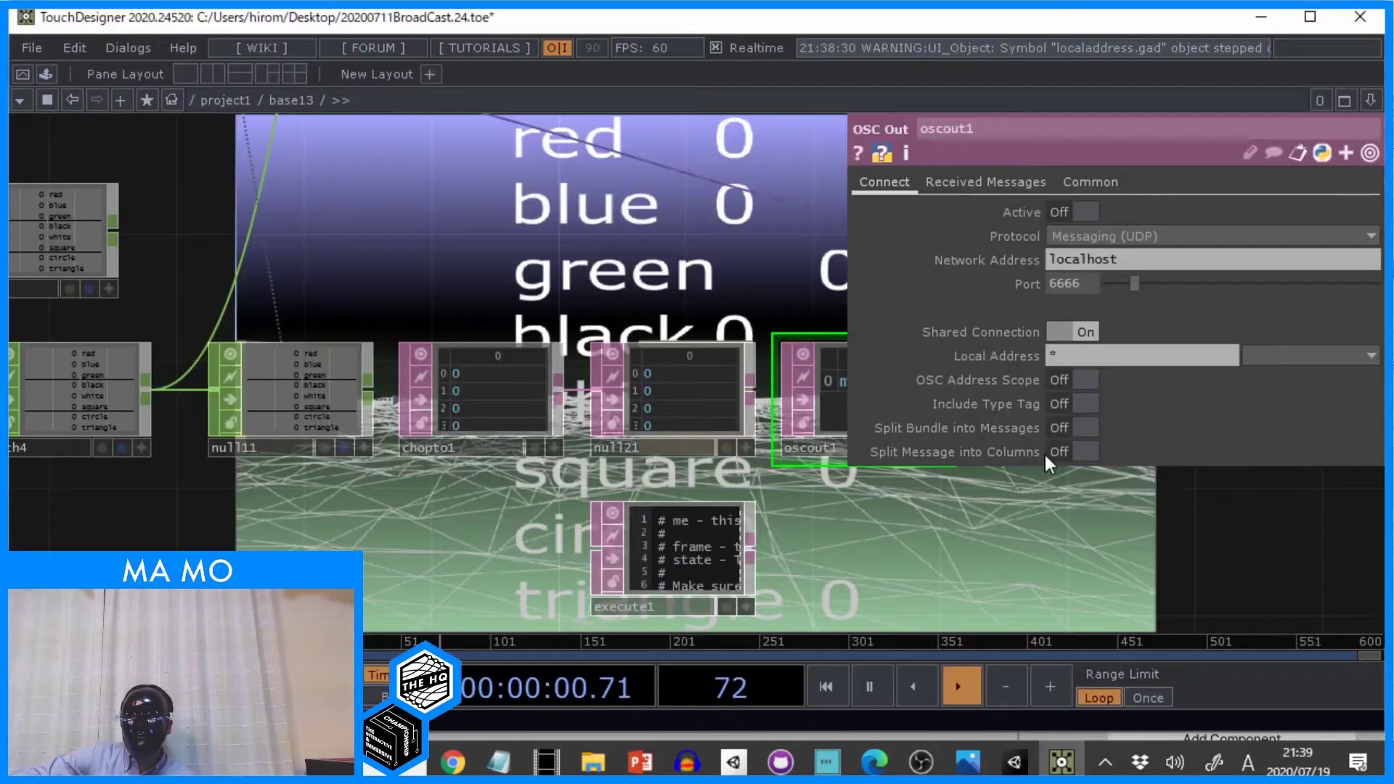
pyautogui.click(1011, 760)
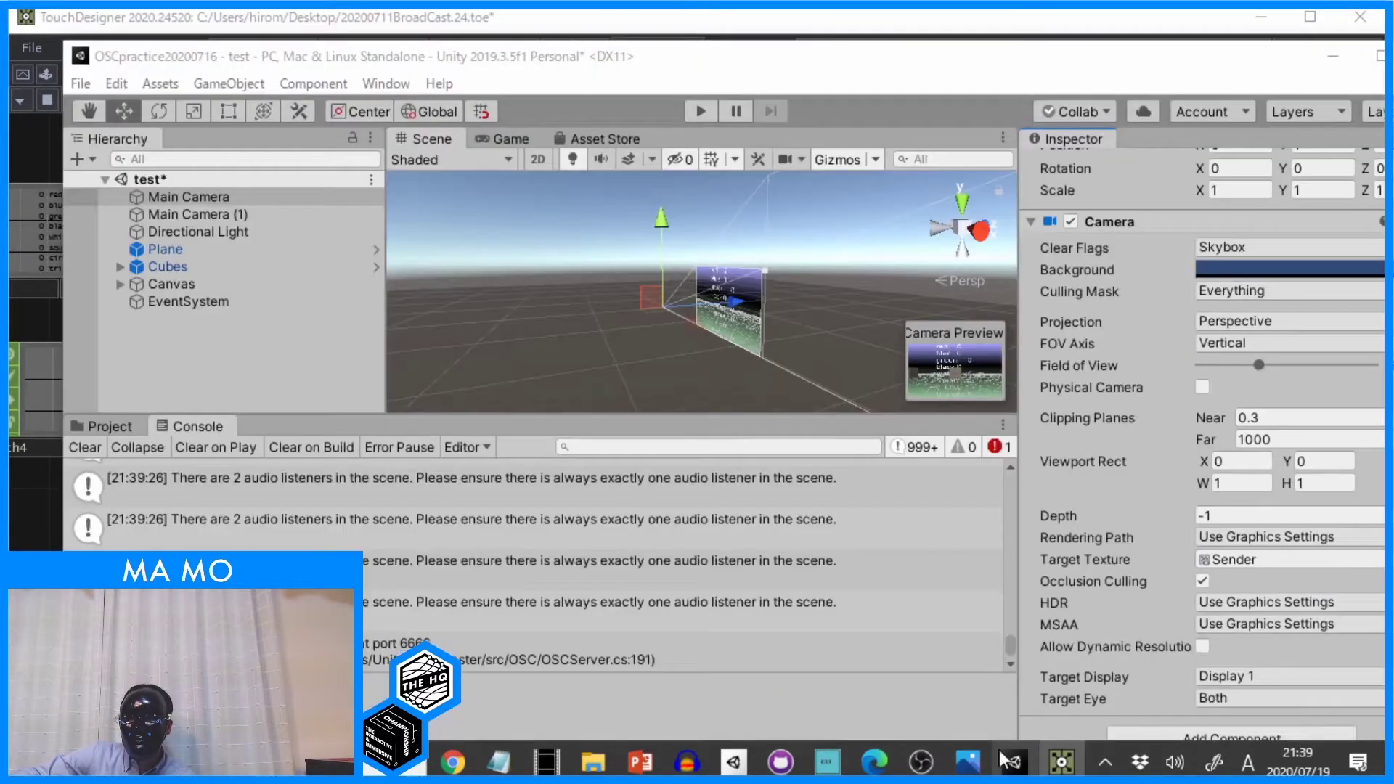
pyautogui.hotkey('alt', 'Tab')
pyautogui.hotkey('alt', 'Tab')
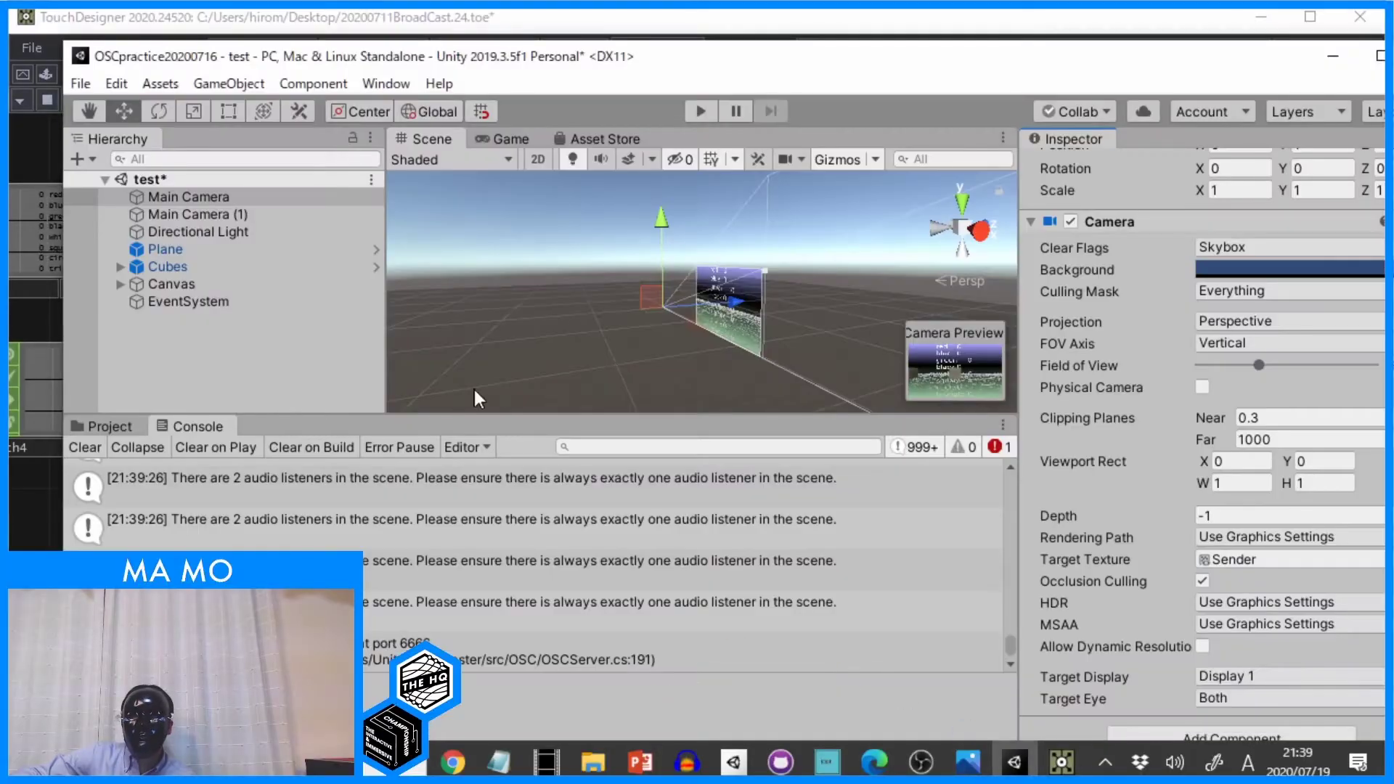
pyautogui.click(708, 110)
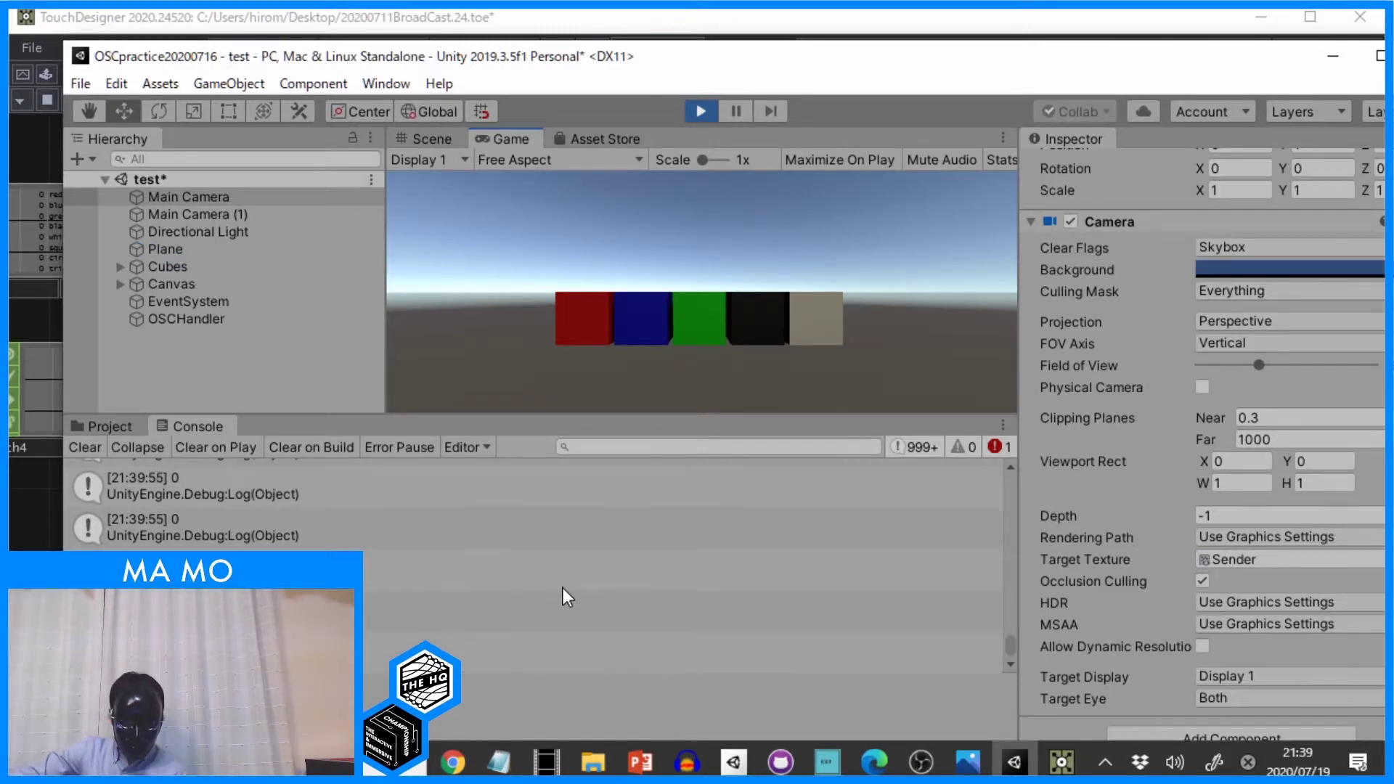
# Check TouchDesigner's OSC Out streaming to localhost port 6666, then drag the Unity window down.
pyautogui.click(1062, 762)
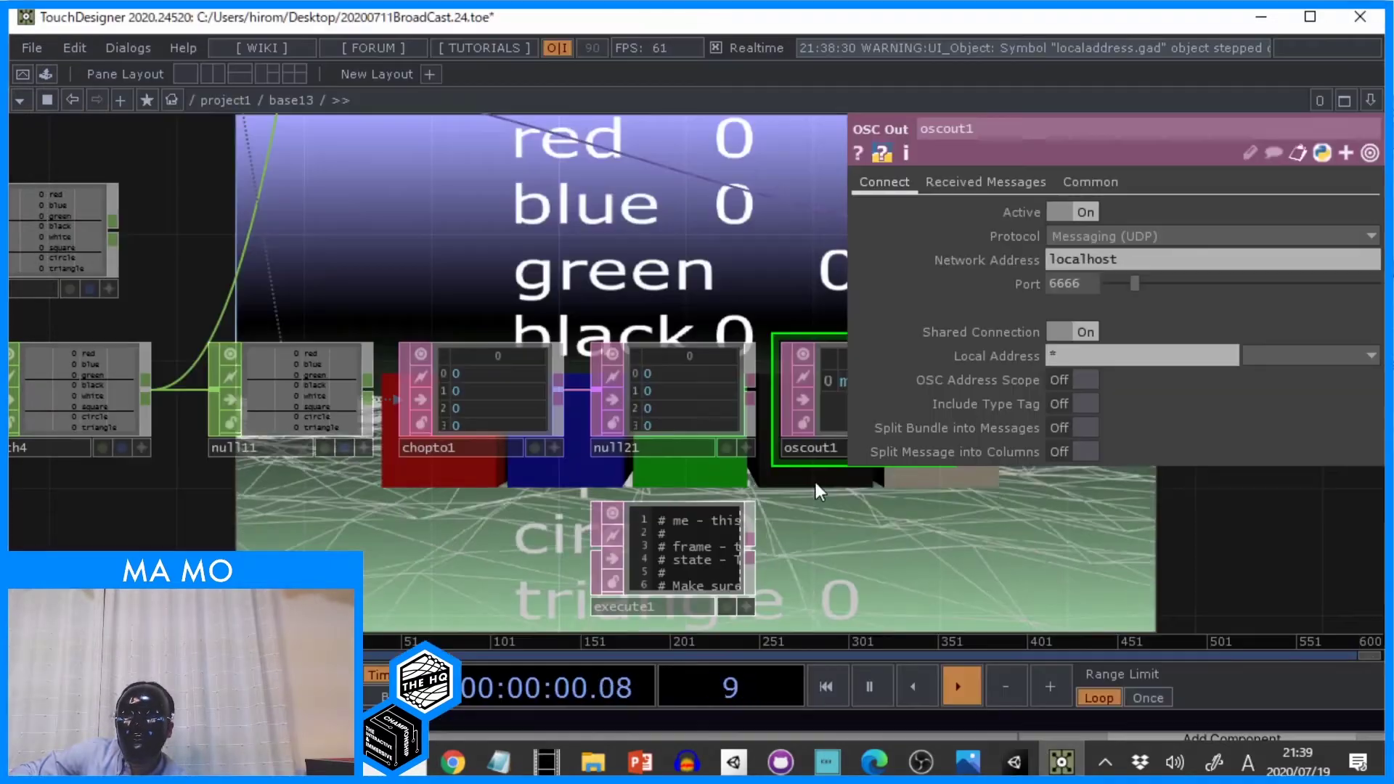
pyautogui.click(1062, 762)
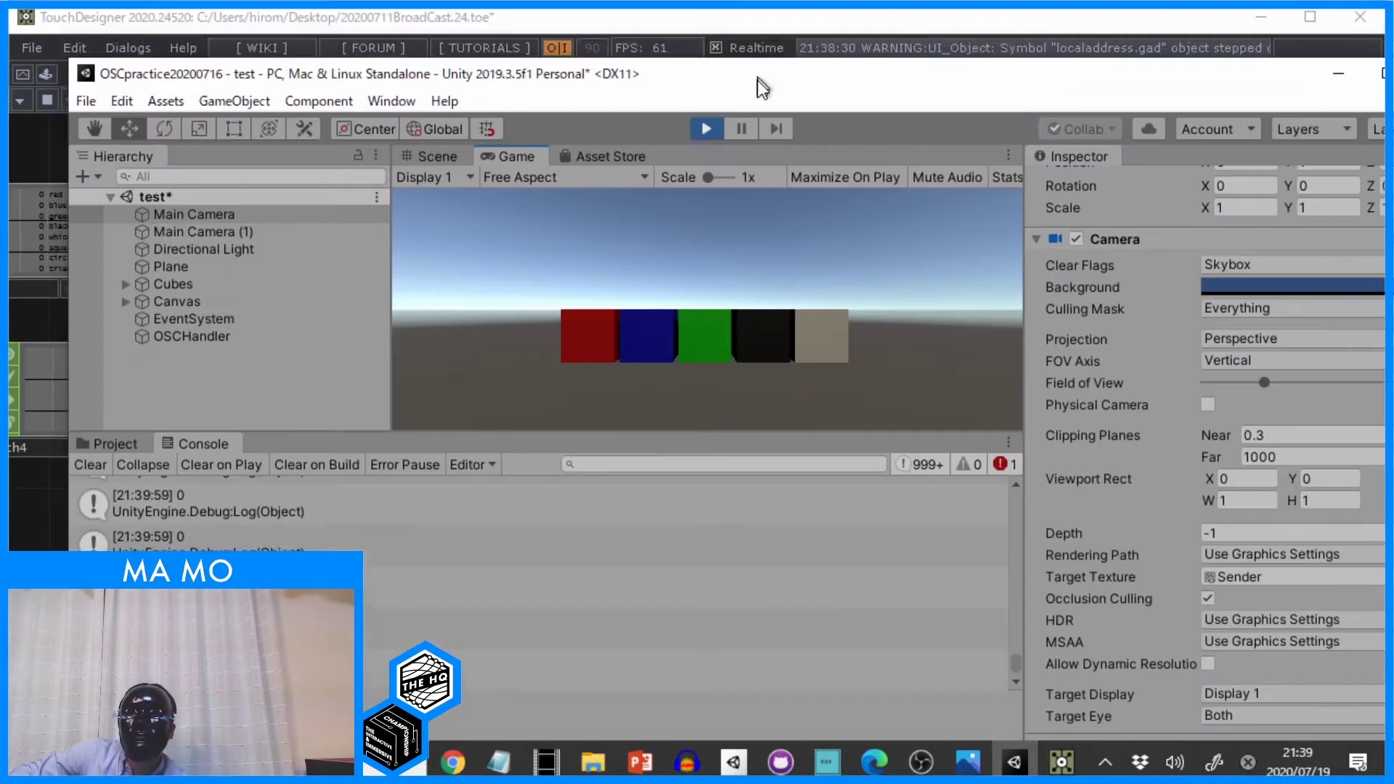
pyautogui.moveTo(748, 77); pyautogui.dragTo(731, 443)
pyautogui.scroll(-3, 696, 251)
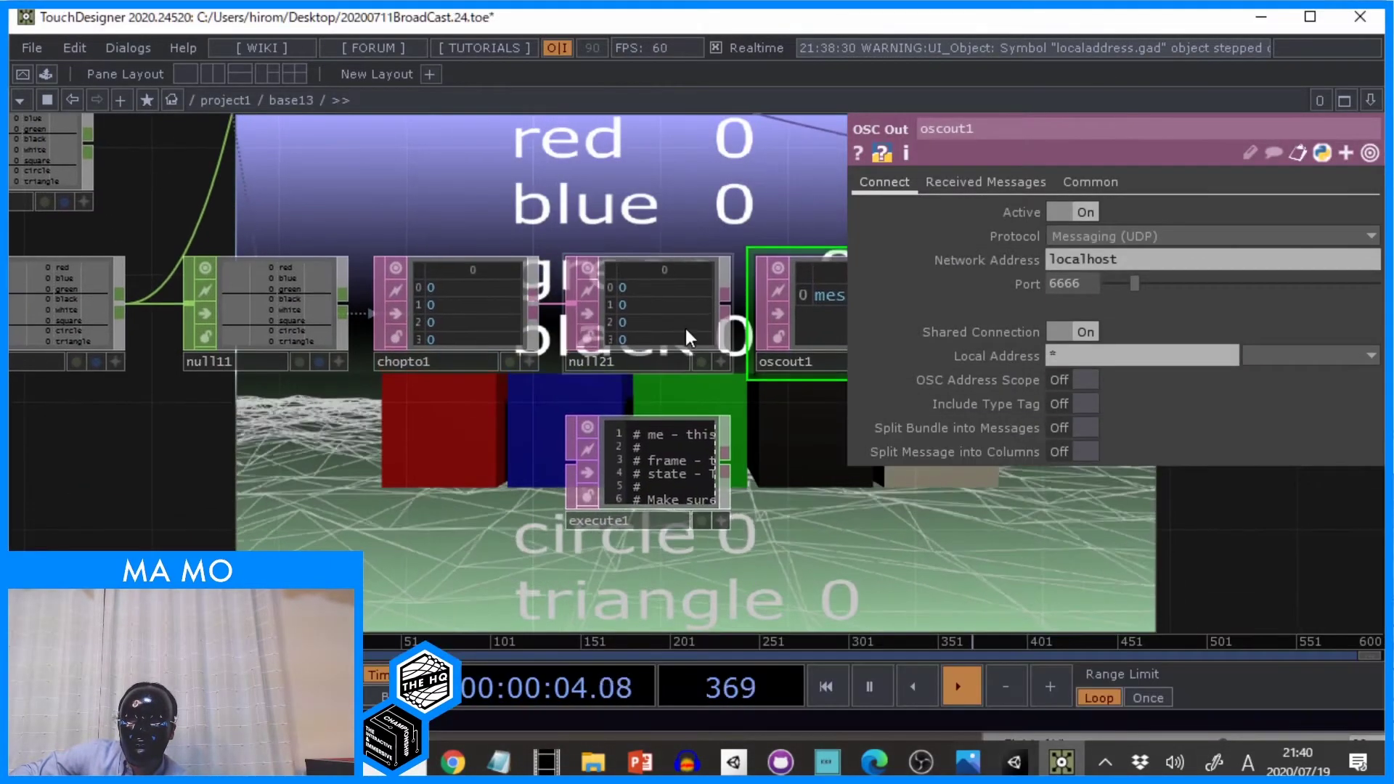
pyautogui.scroll(-2, 654, 327)
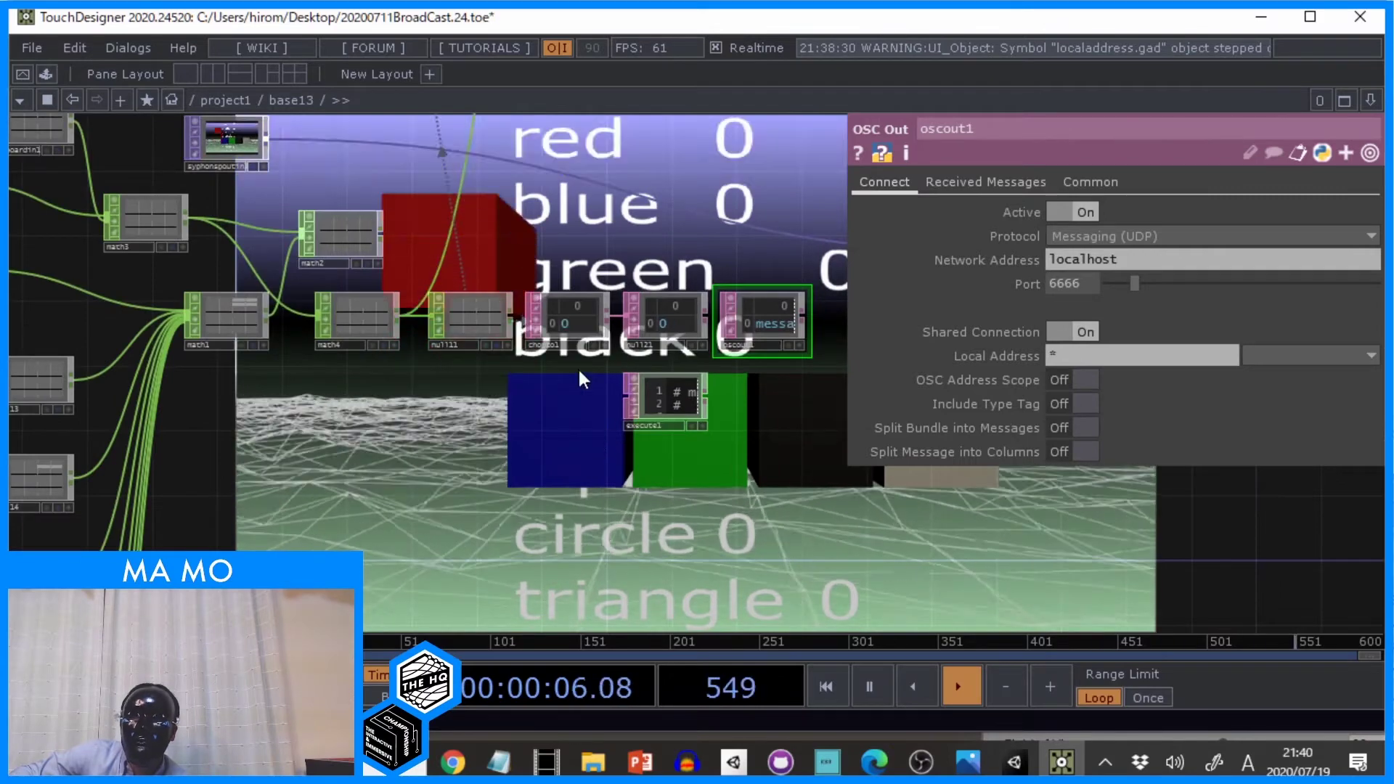
pyautogui.scroll(4, 565, 338)
pyautogui.scroll(-3, 442, 308)
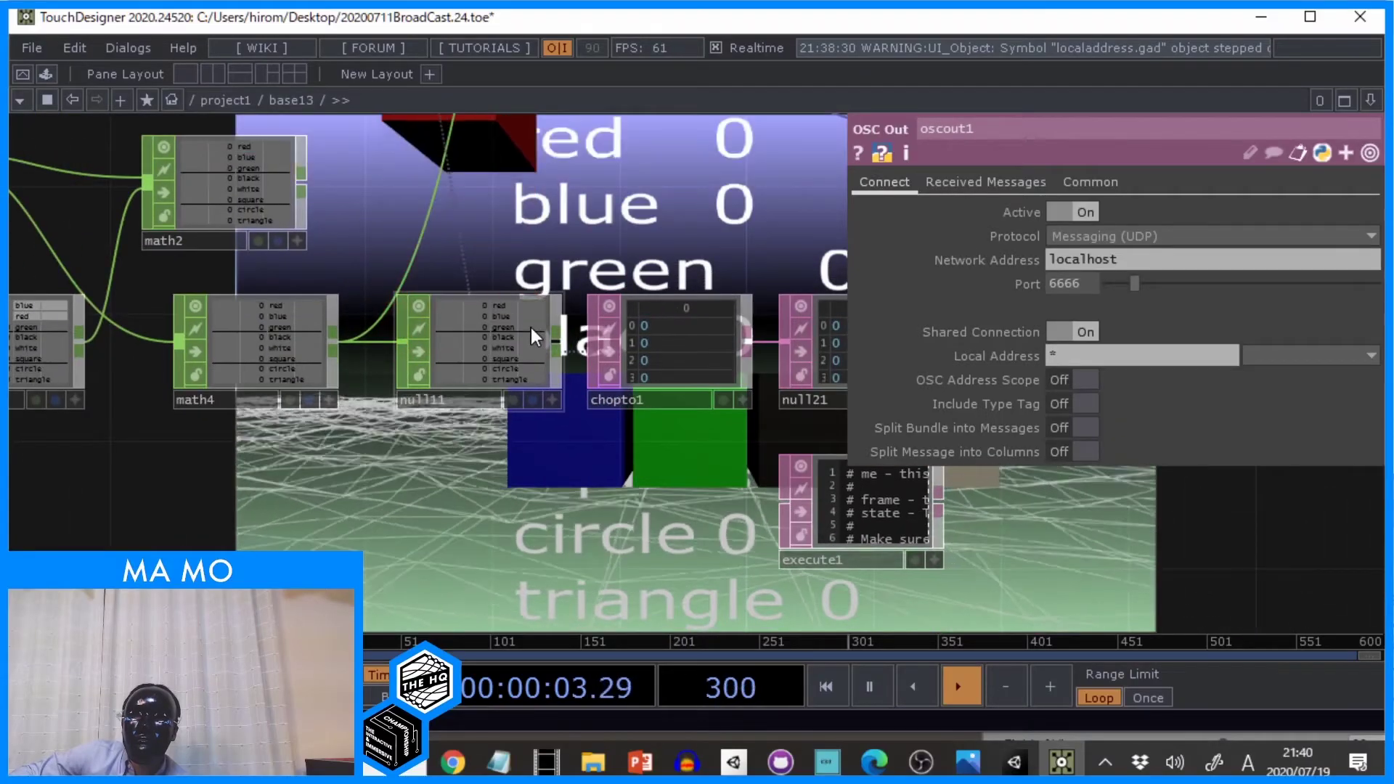
# Move Unity aside, pan across the TouchDesigner network and hide the OSC Out parameter panel.
pyautogui.click(1013, 761)
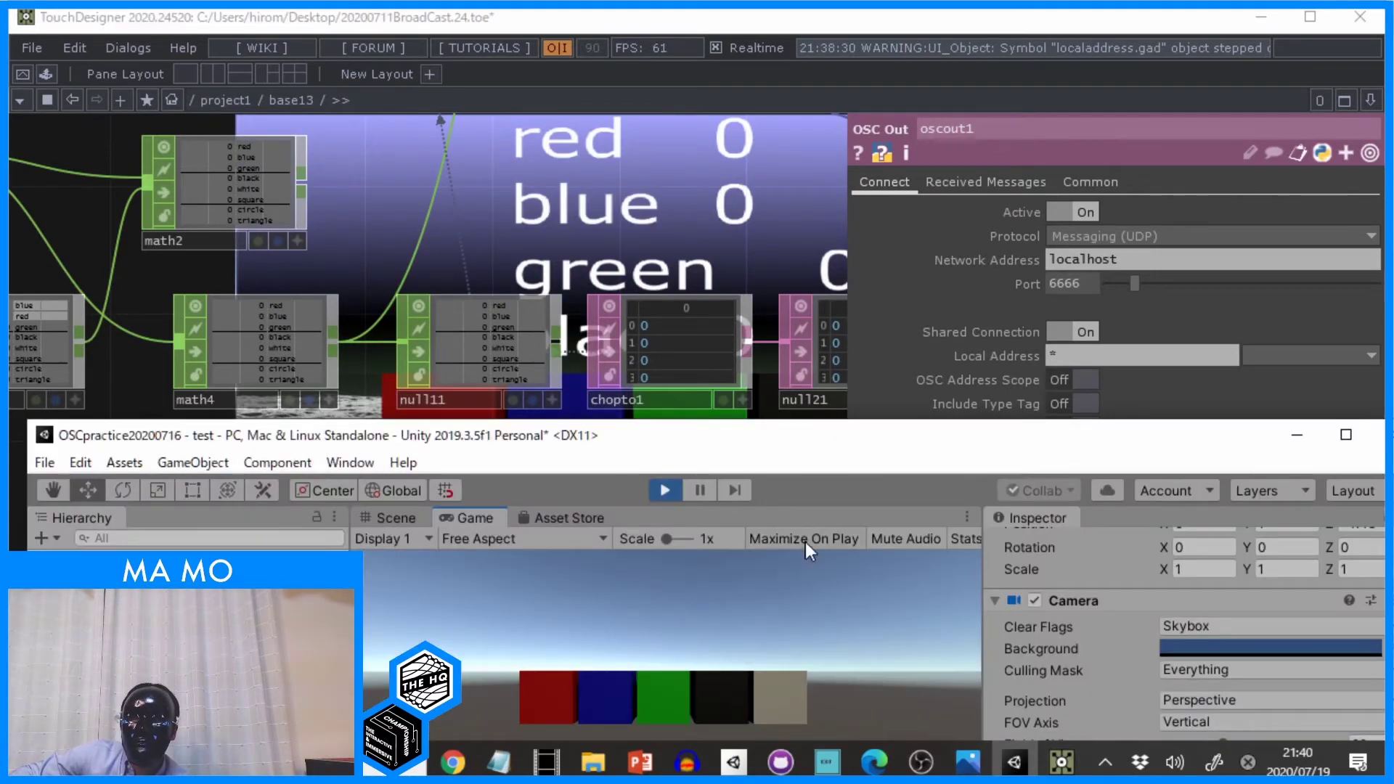
pyautogui.moveTo(809, 448); pyautogui.dragTo(811, 494)
pyautogui.click(834, 559)
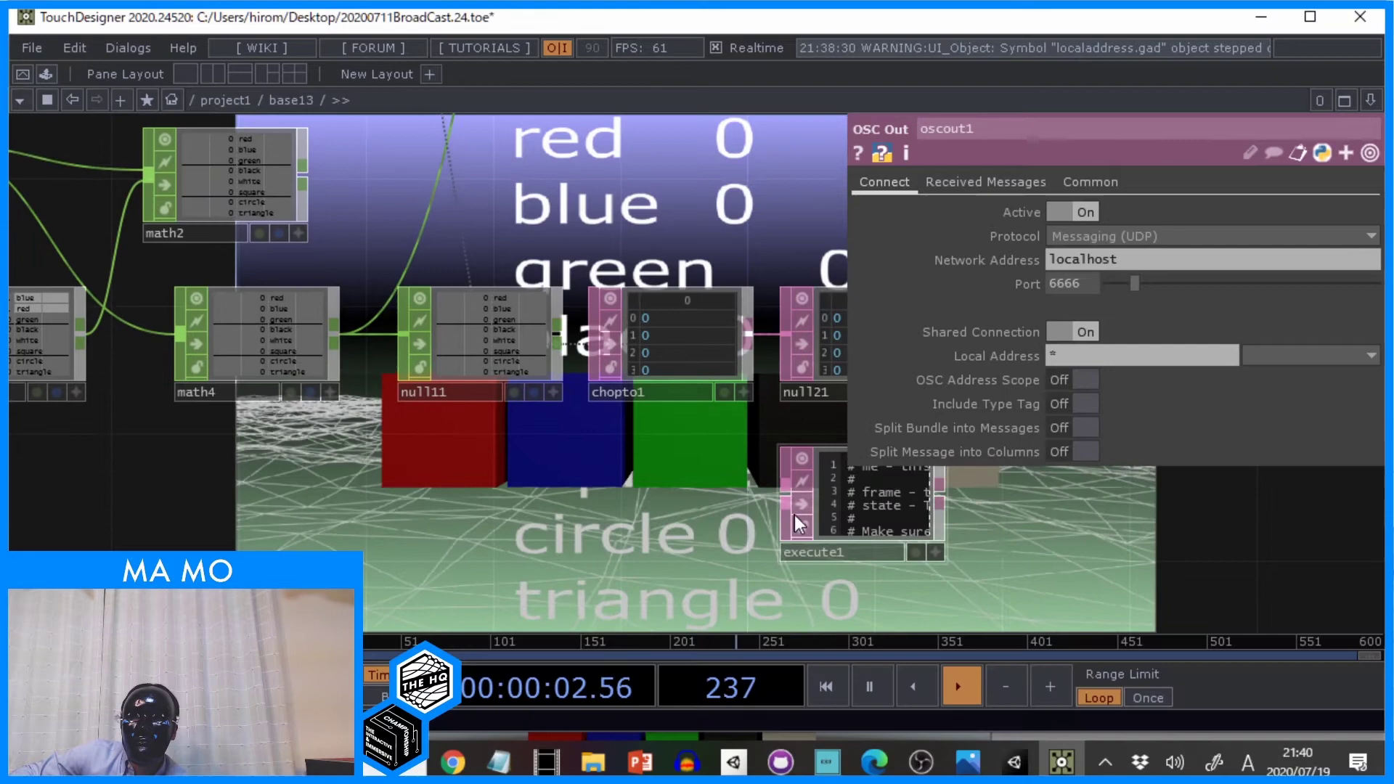
pyautogui.scroll(-5, 828, 545)
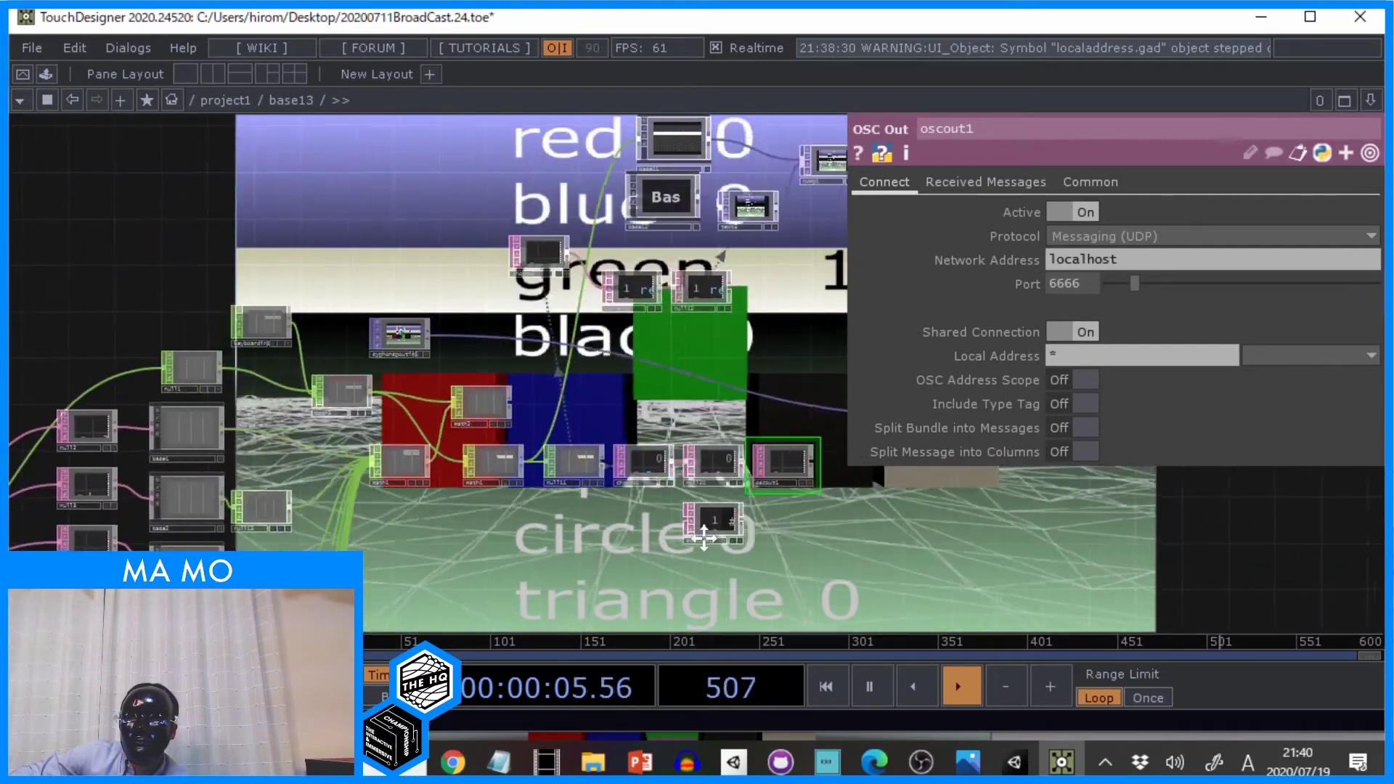
pyautogui.moveTo(817, 523); pyautogui.dragTo(709, 536)
pyautogui.press('p')
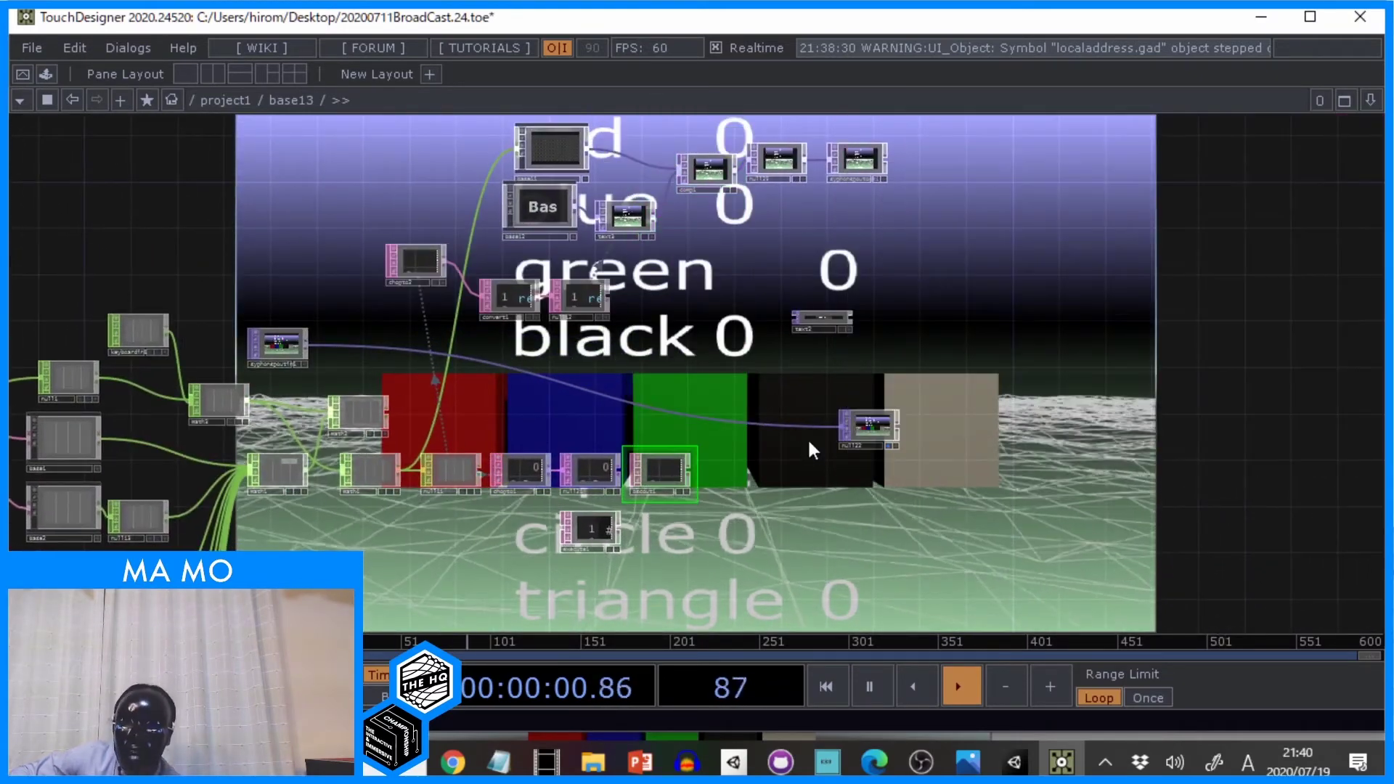